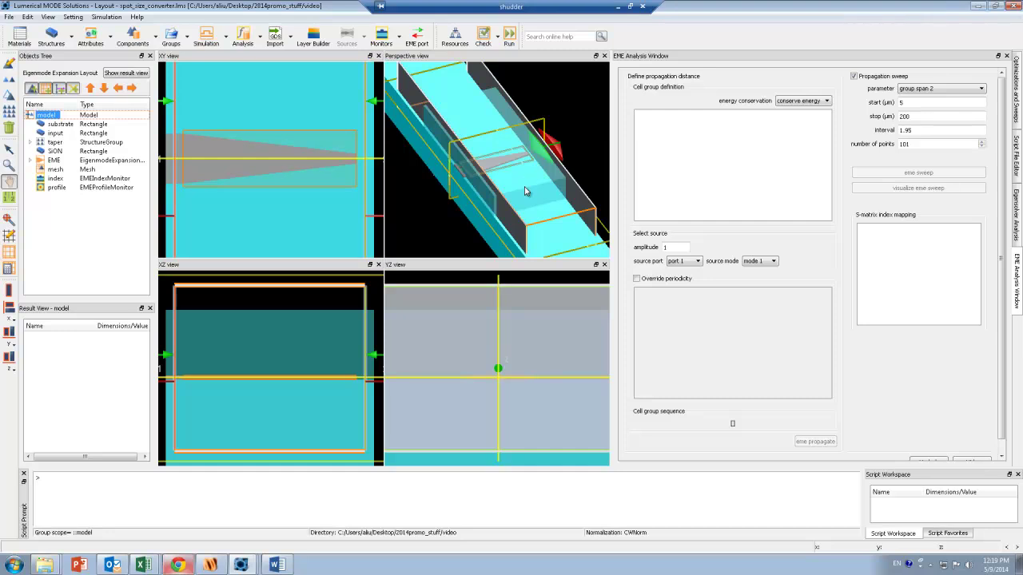
# Step: Select the EME solver in the Objects Tree and open its Edit EME solver dialog
pyautogui.click(53, 161)
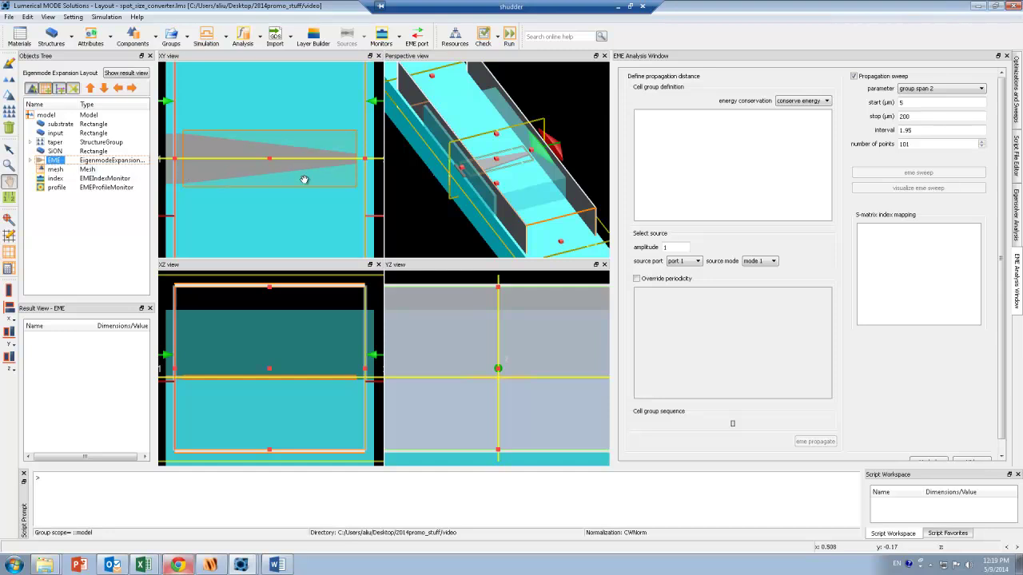
pyautogui.click(10, 65)
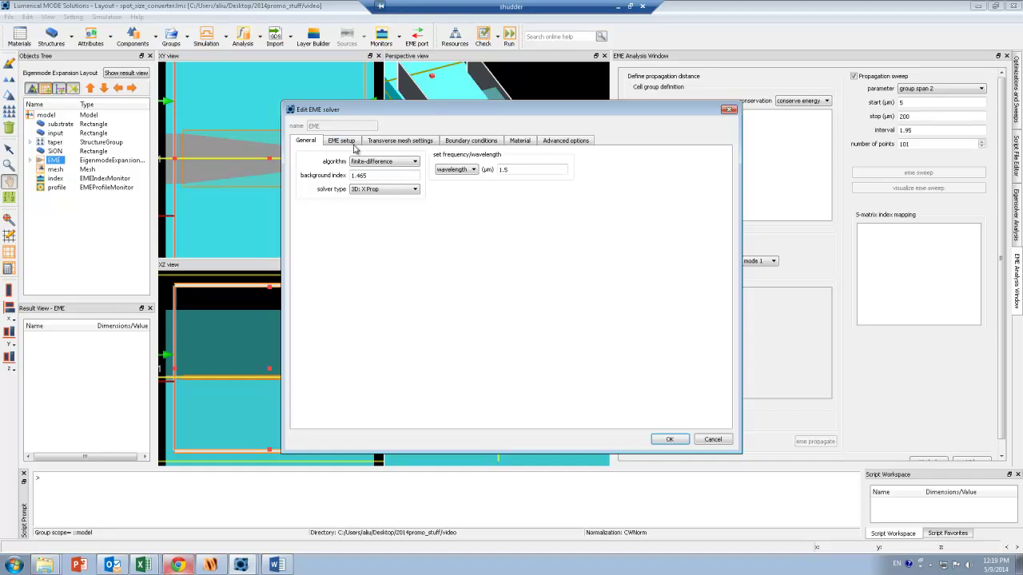
# Step: Enable 'display cells' on the EME setup tab and apply the solver settings with OK
pyautogui.click(351, 145)
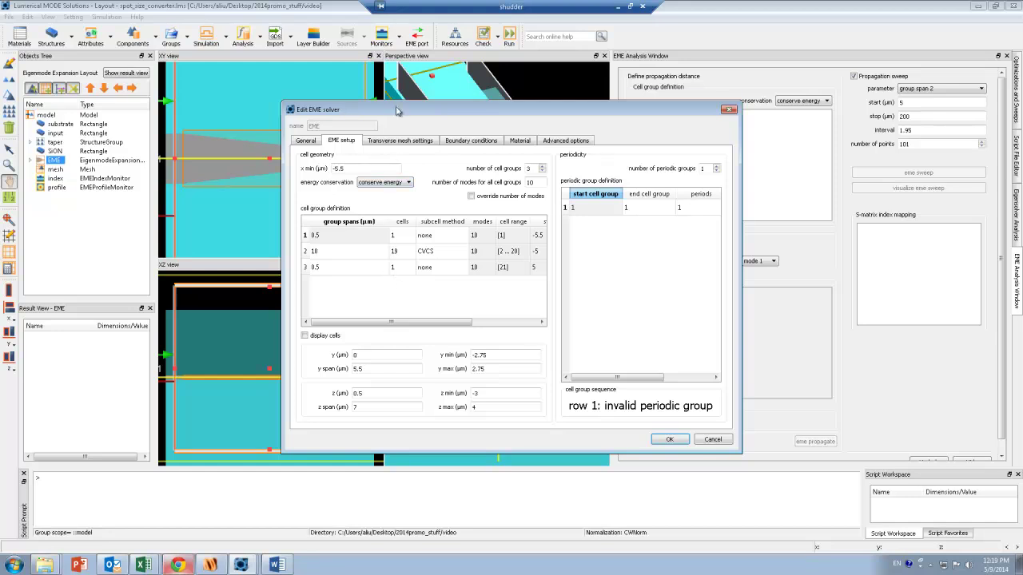
pyautogui.moveTo(399, 112); pyautogui.dragTo(391, 236)
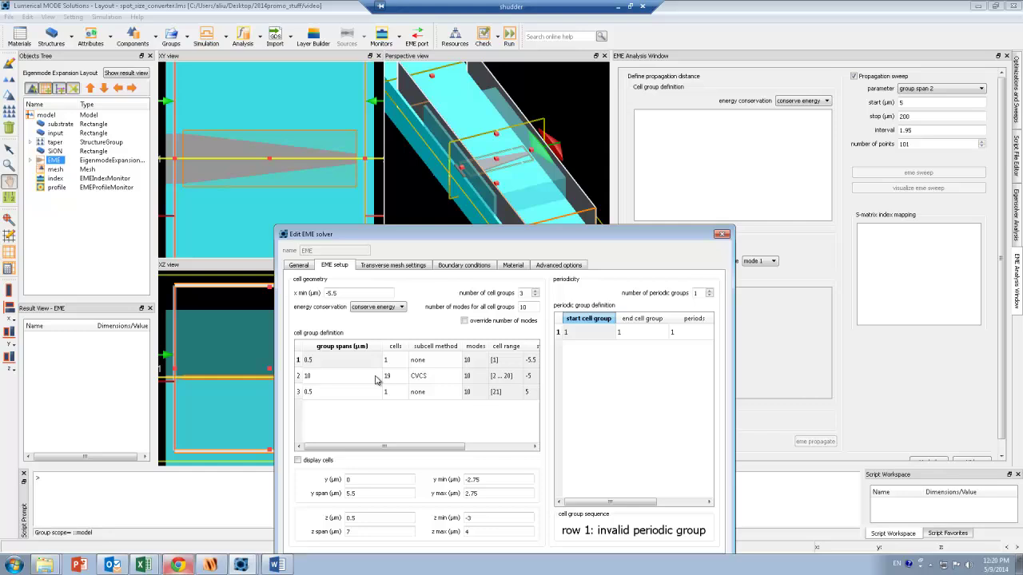
pyautogui.click(304, 461)
pyautogui.moveTo(439, 241); pyautogui.dragTo(441, 182)
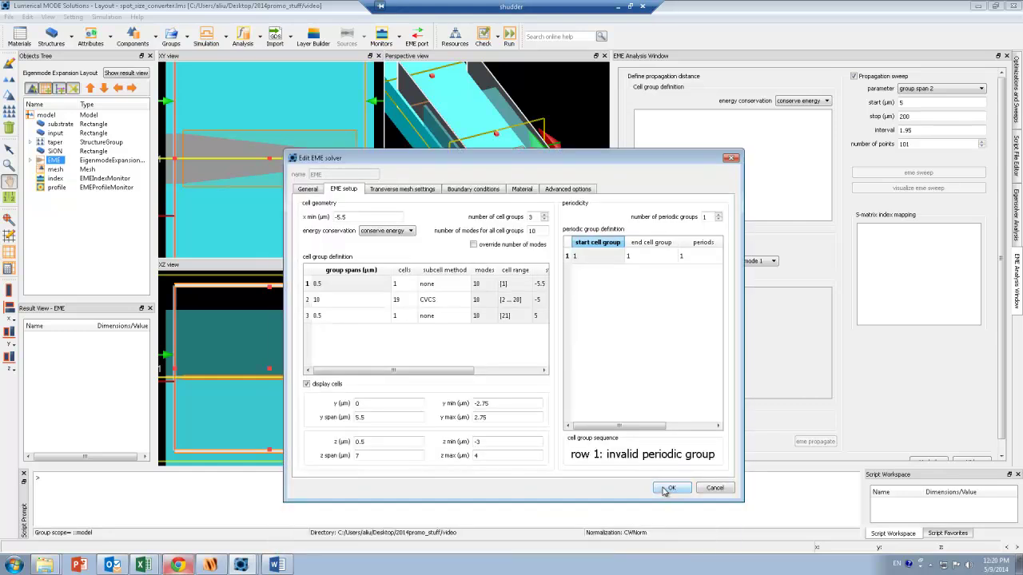
pyautogui.click(668, 494)
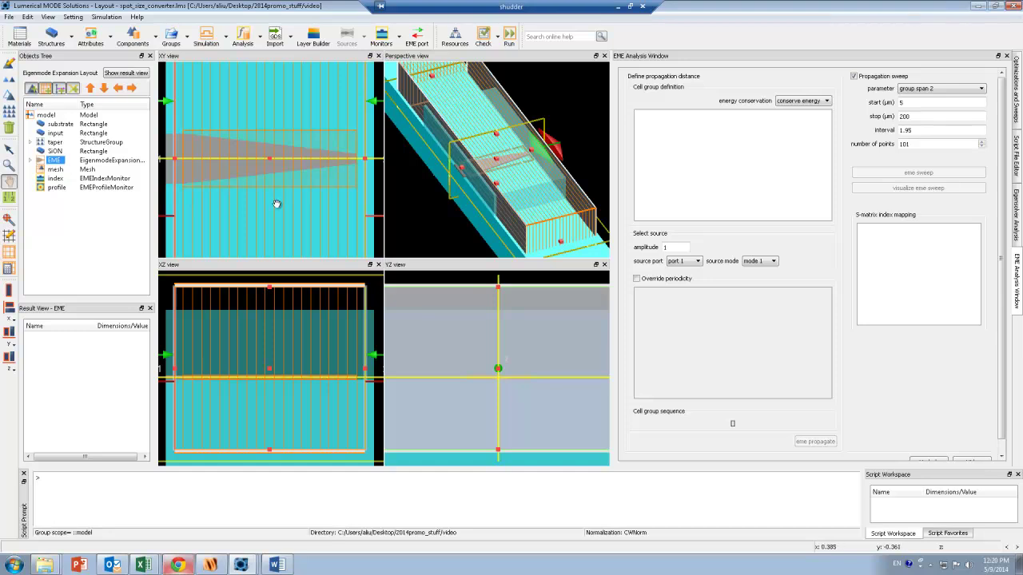
# Step: Expand the EME solver and its Ports group, selecting port_1 and then port_2
pyautogui.click(31, 160)
pyautogui.click(40, 178)
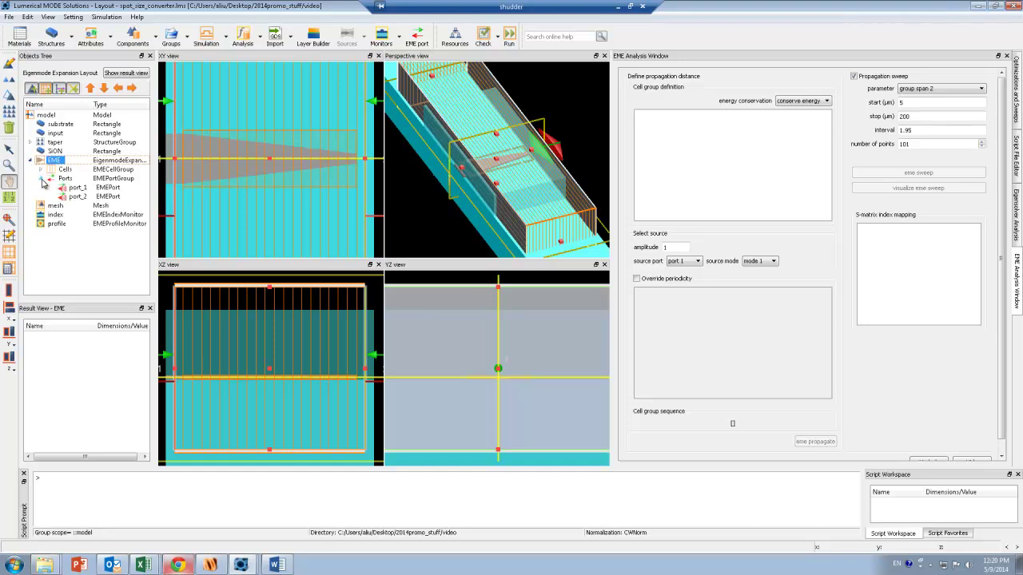
pyautogui.click(78, 187)
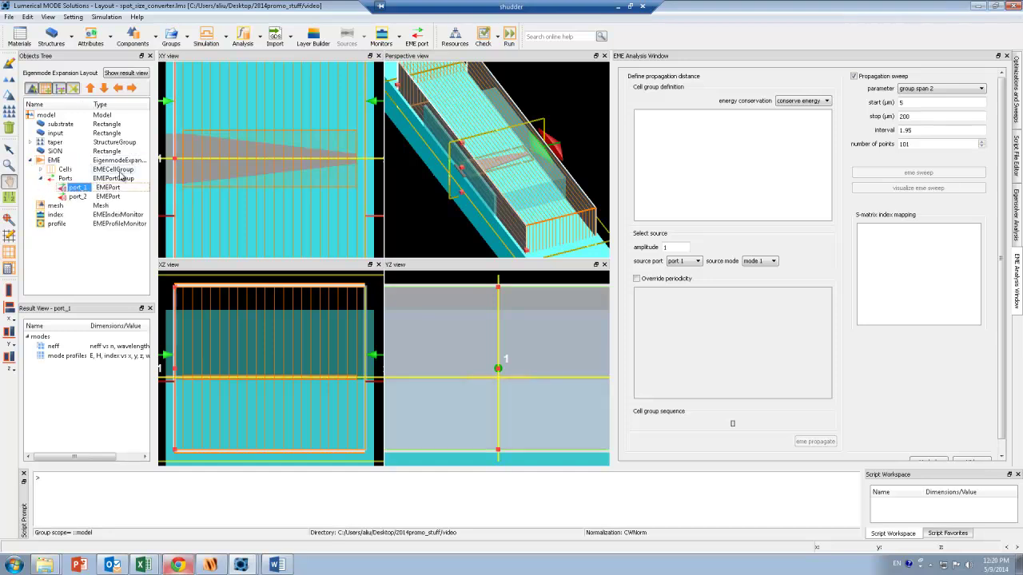
pyautogui.click(77, 197)
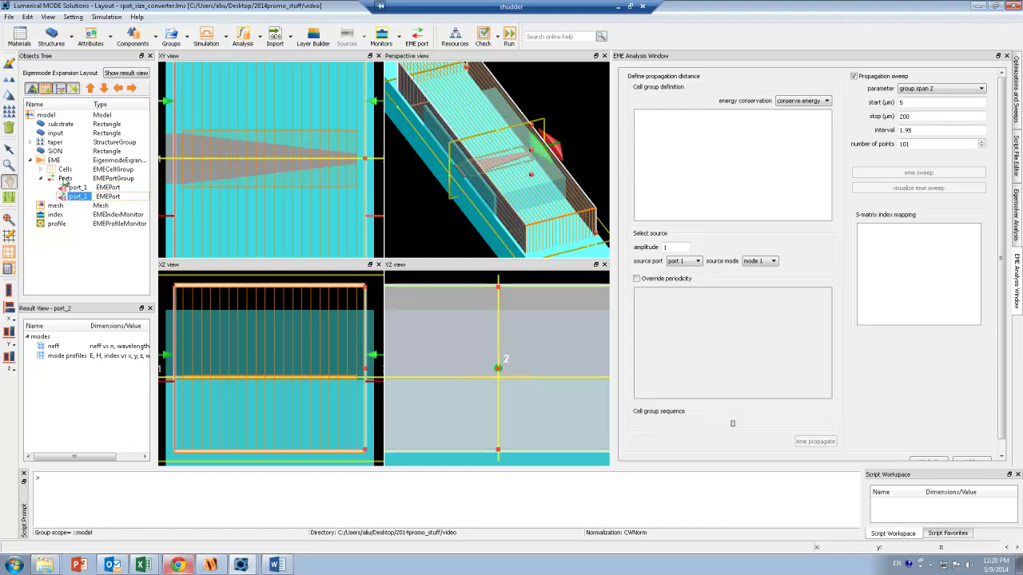
# Step: Review port_2's EME port mode selection options without changing them, then select the profile monitor
pyautogui.click(12, 65)
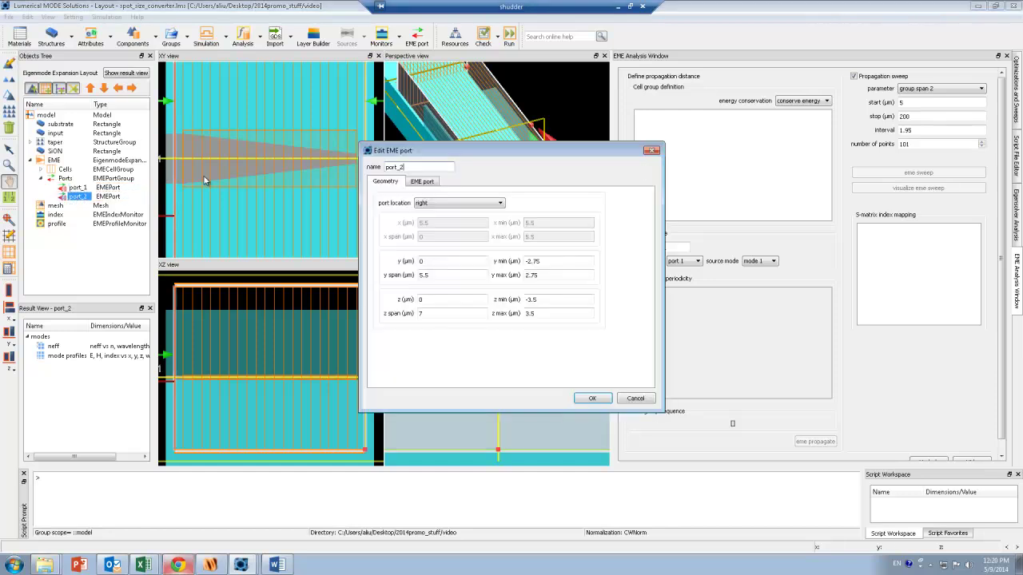
pyautogui.click(428, 183)
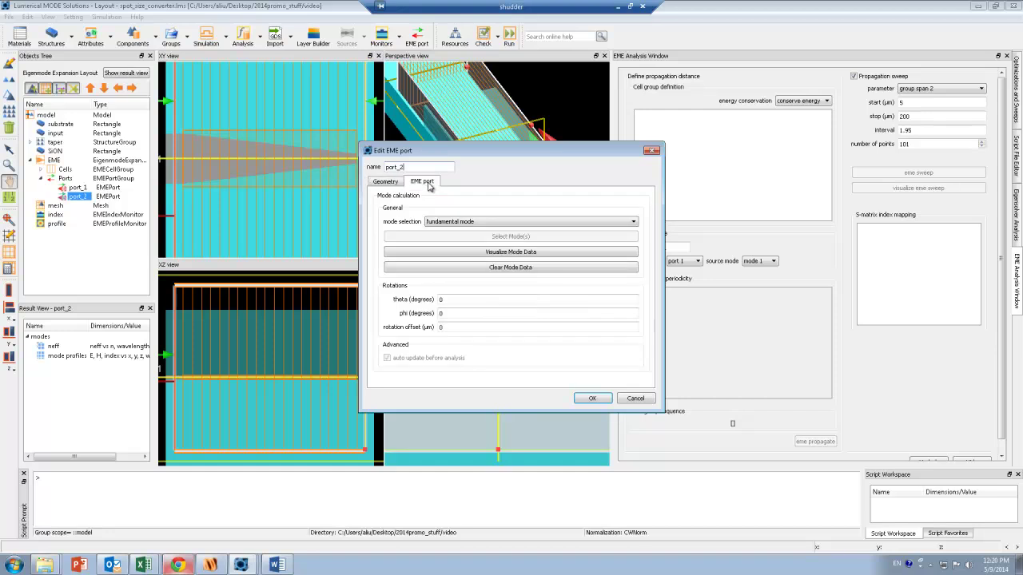
pyautogui.click(482, 223)
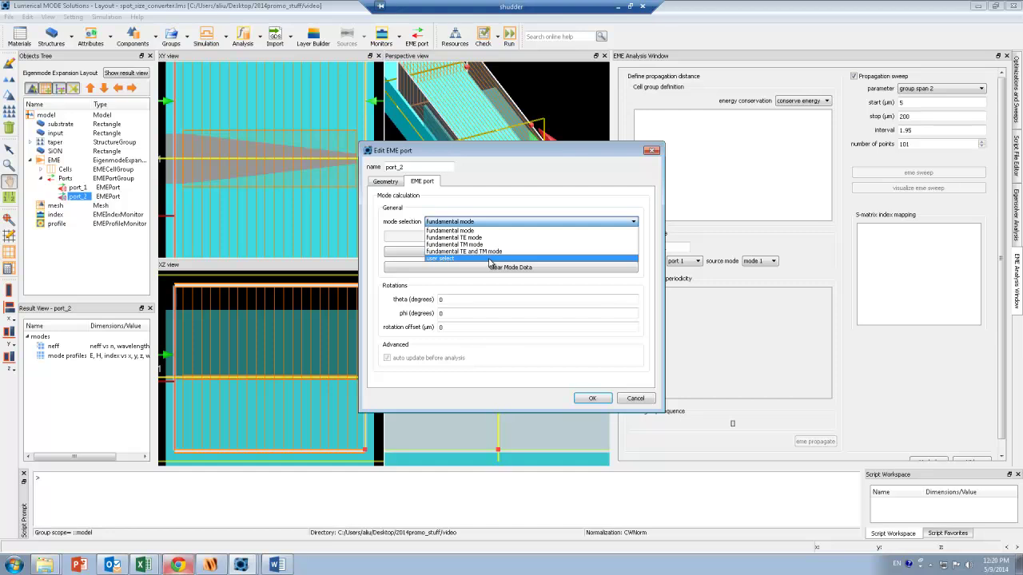
pyautogui.click(596, 399)
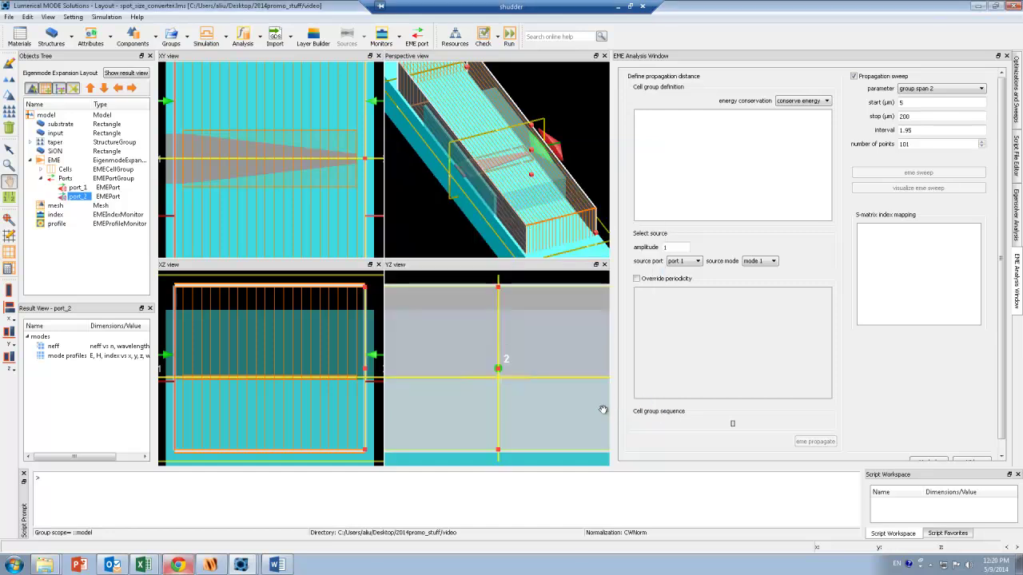
pyautogui.click(596, 399)
pyautogui.click(57, 224)
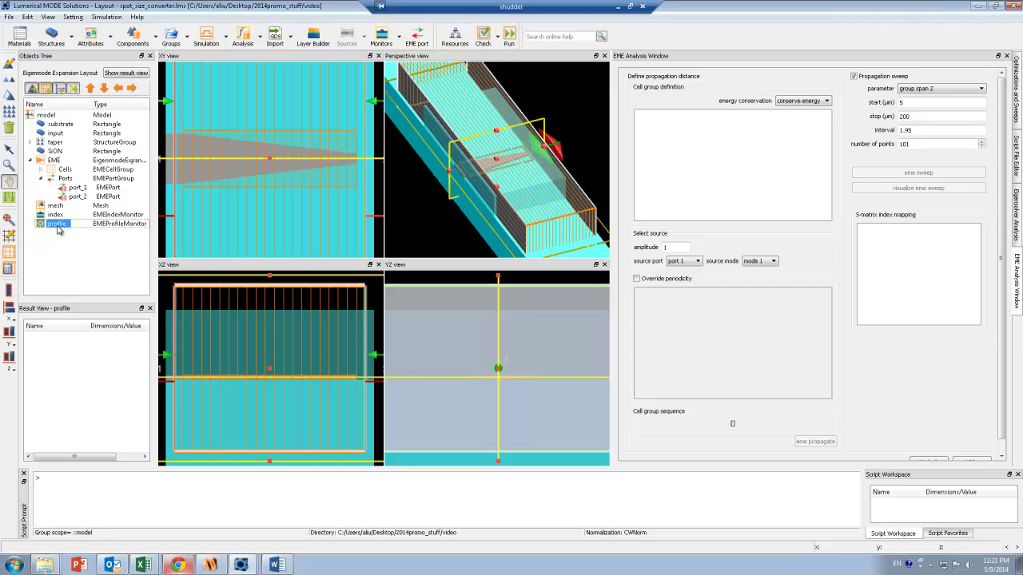
# Step: Run the EME simulation and widen the Job Manager column to follow its action
pyautogui.click(511, 38)
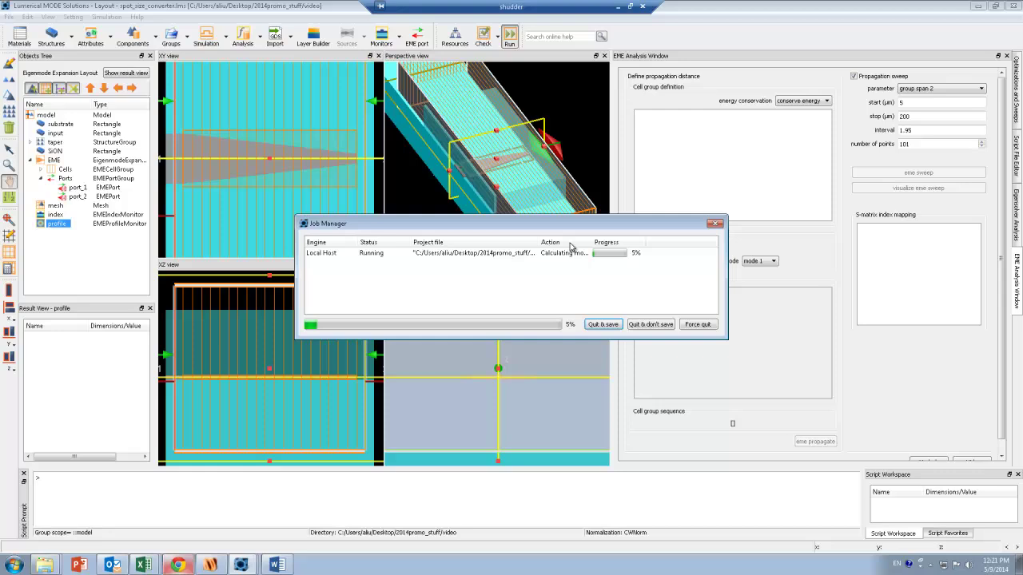
pyautogui.moveTo(591, 241); pyautogui.dragTo(617, 241)
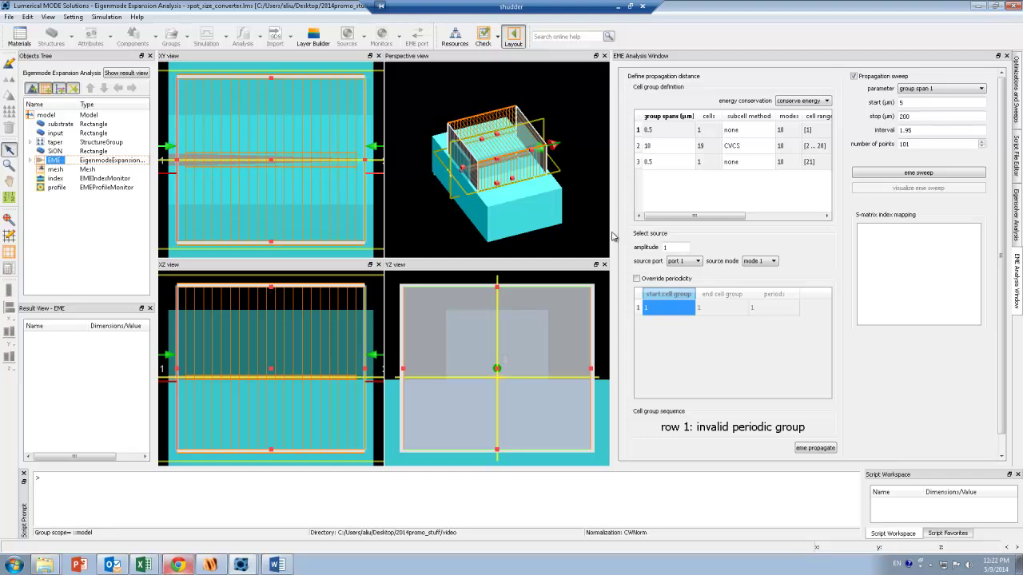
# Step: Run 'eme propagate', then view and close the profile monitor's field profile plot
pyautogui.moveTo(613, 237); pyautogui.dragTo(529, 240)
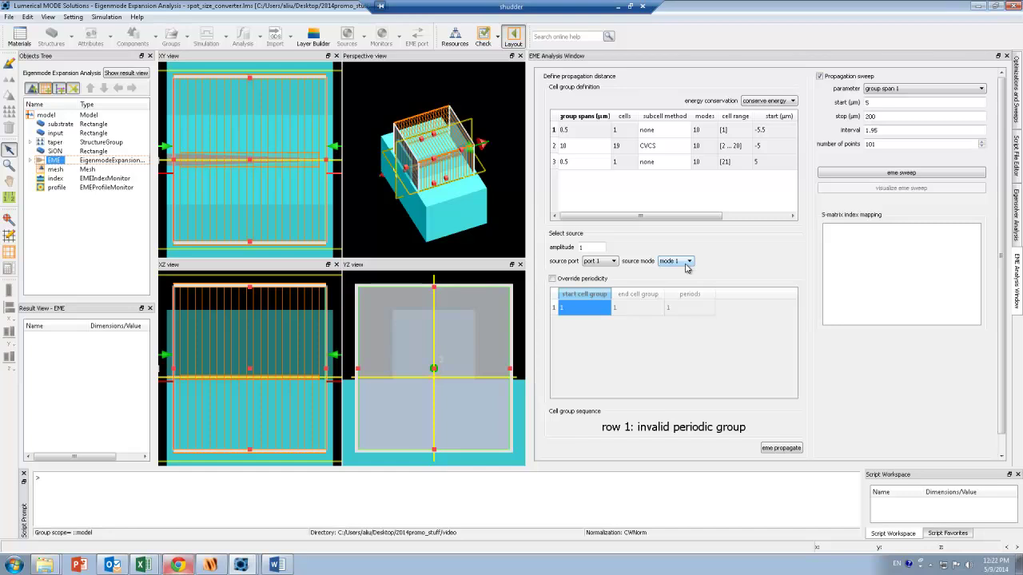
pyautogui.click(781, 449)
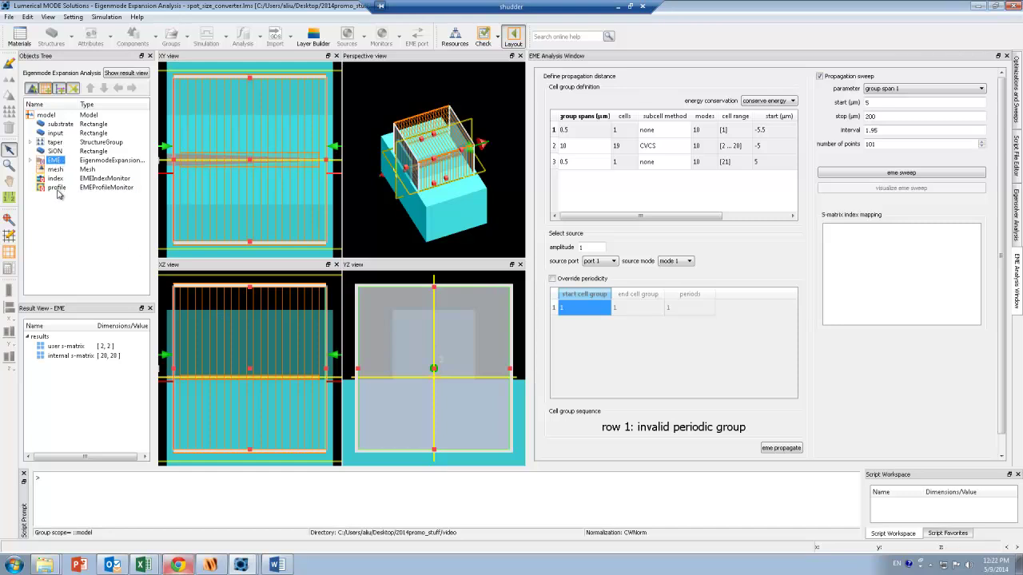
pyautogui.click(57, 188)
pyautogui.rightClick(56, 190)
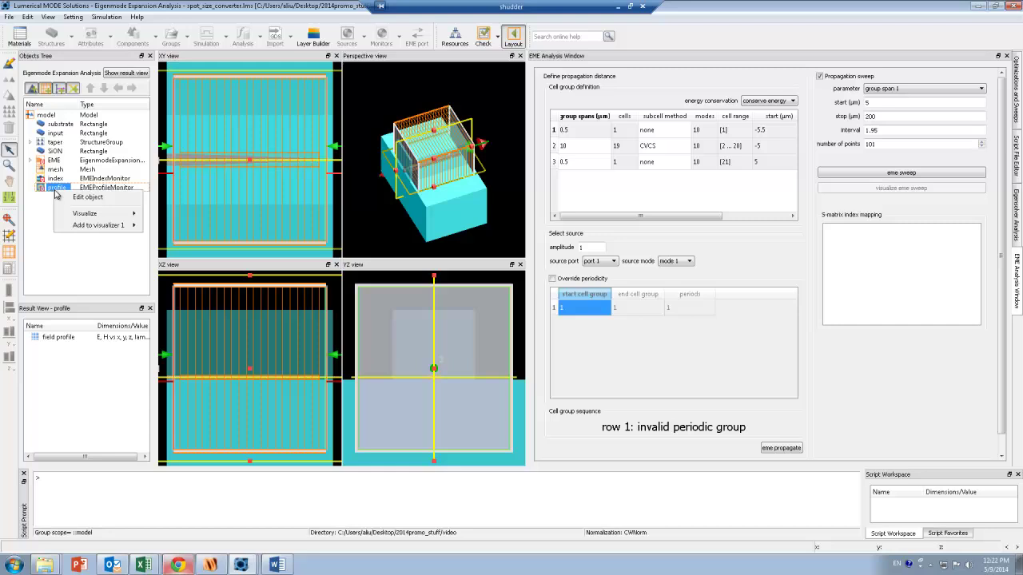
pyautogui.moveTo(88, 214)
pyautogui.click(164, 218)
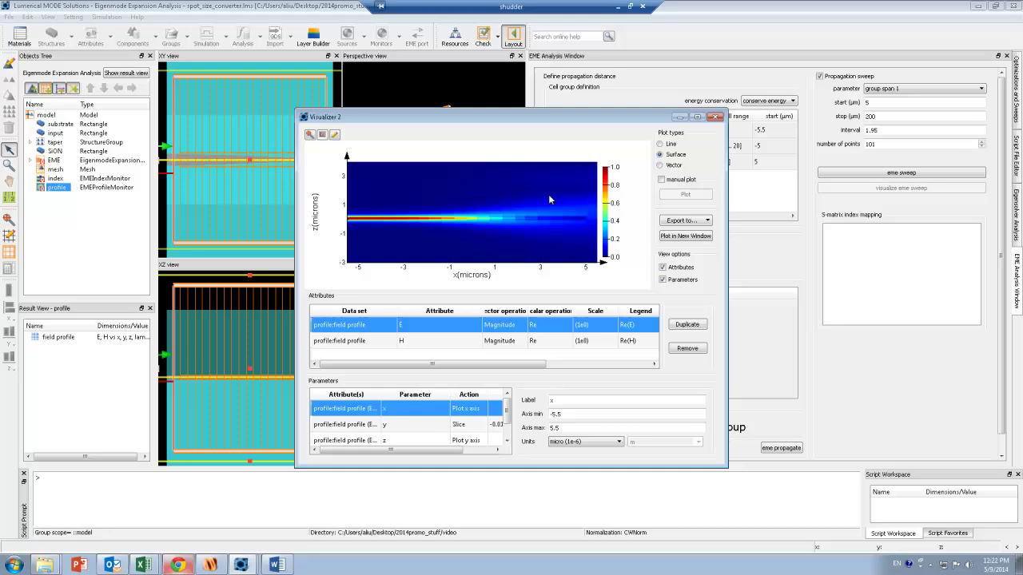
pyautogui.click(716, 118)
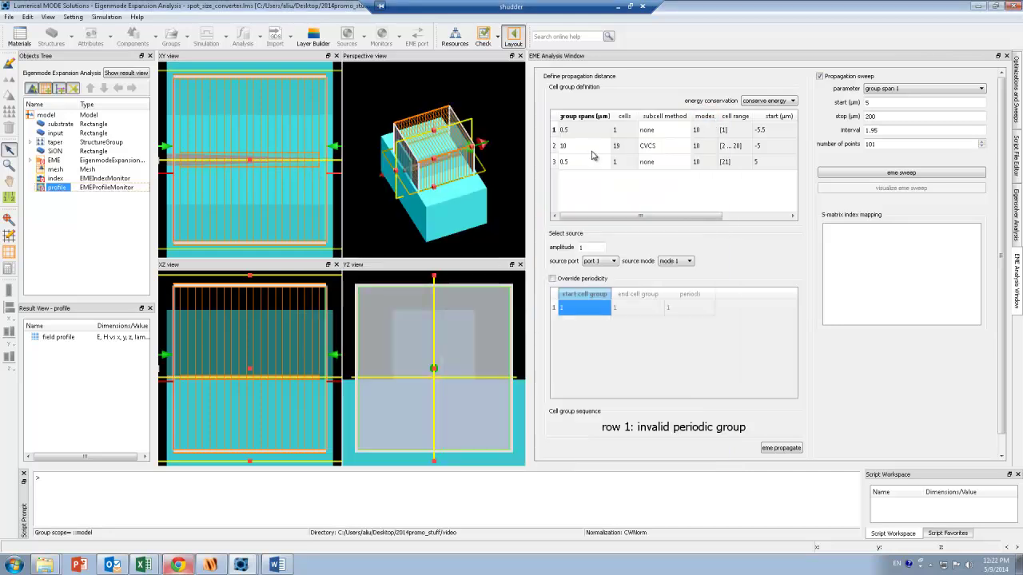
# Step: Set cell group 2's span to 100 µm, propagate, then run the group span 2 sweep
pyautogui.click(590, 152)
pyautogui.doubleClick(587, 152)
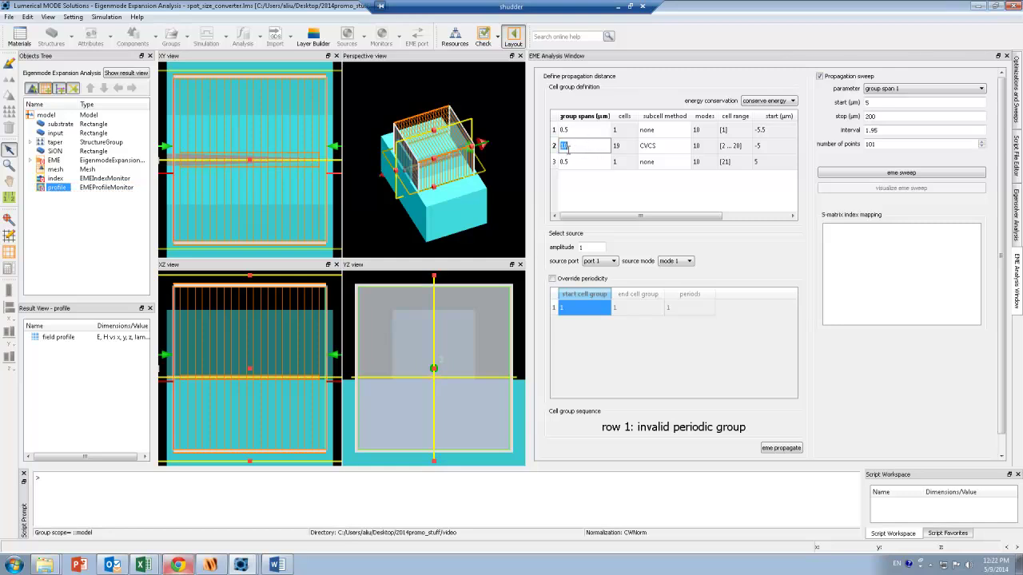
pyautogui.write('100')
pyautogui.click(779, 449)
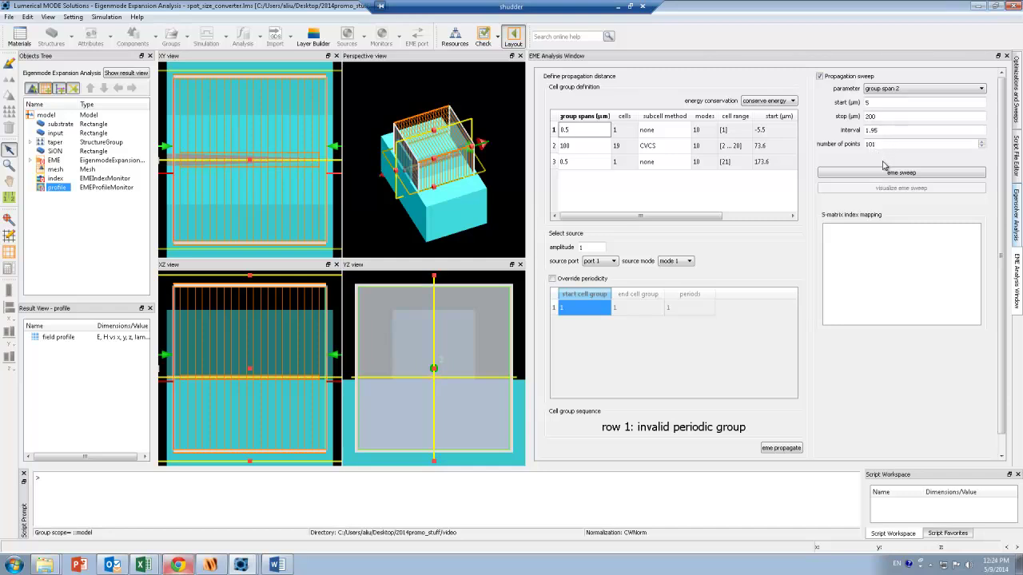
pyautogui.click(887, 175)
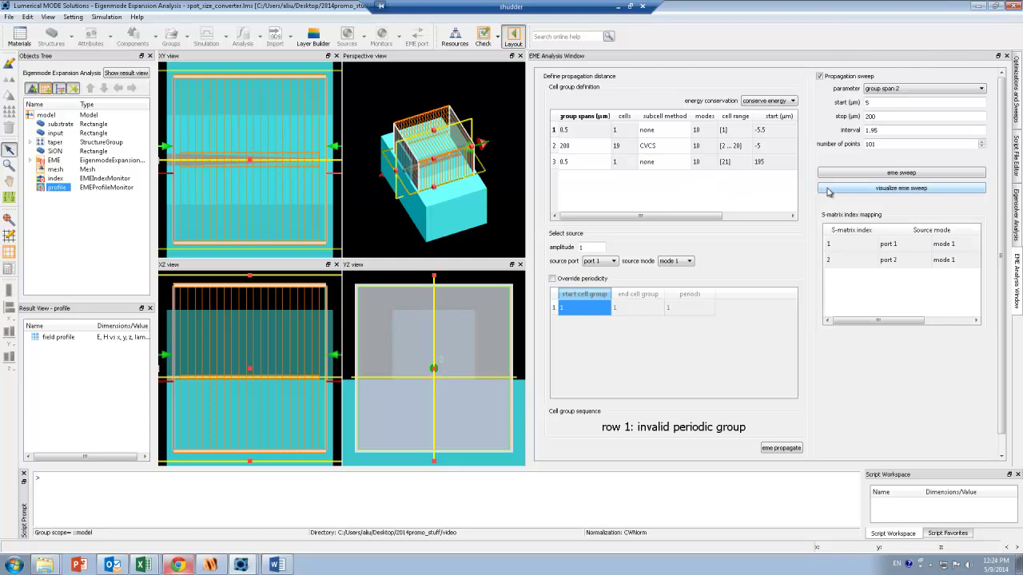
# Step: Plot the sweep with s11, s21, s22 removed, s12 as Abs^2, and the legend moved lower
pyautogui.click(835, 190)
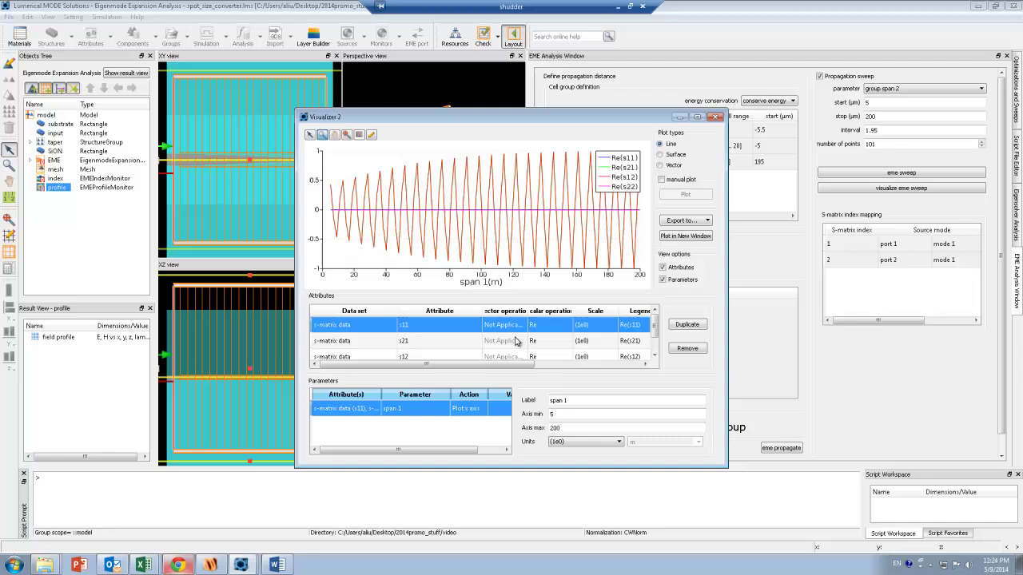
pyautogui.click(686, 349)
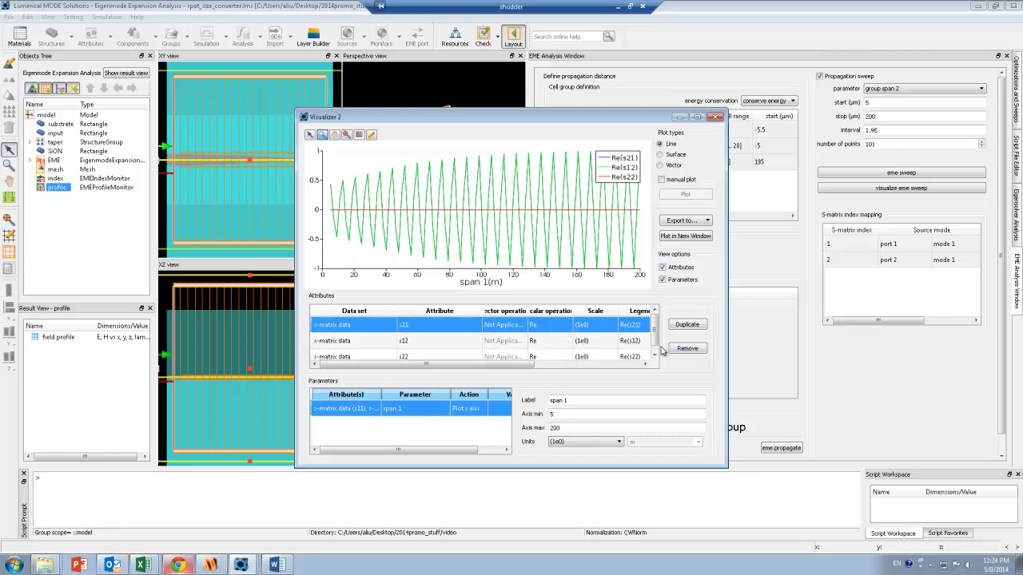
pyautogui.click(686, 349)
pyautogui.click(470, 341)
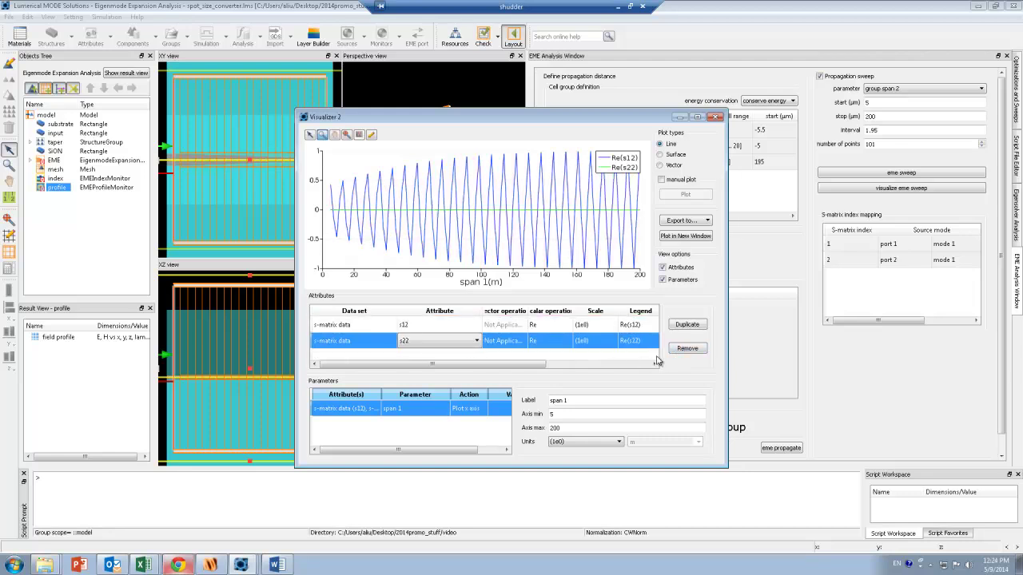
pyautogui.click(687, 349)
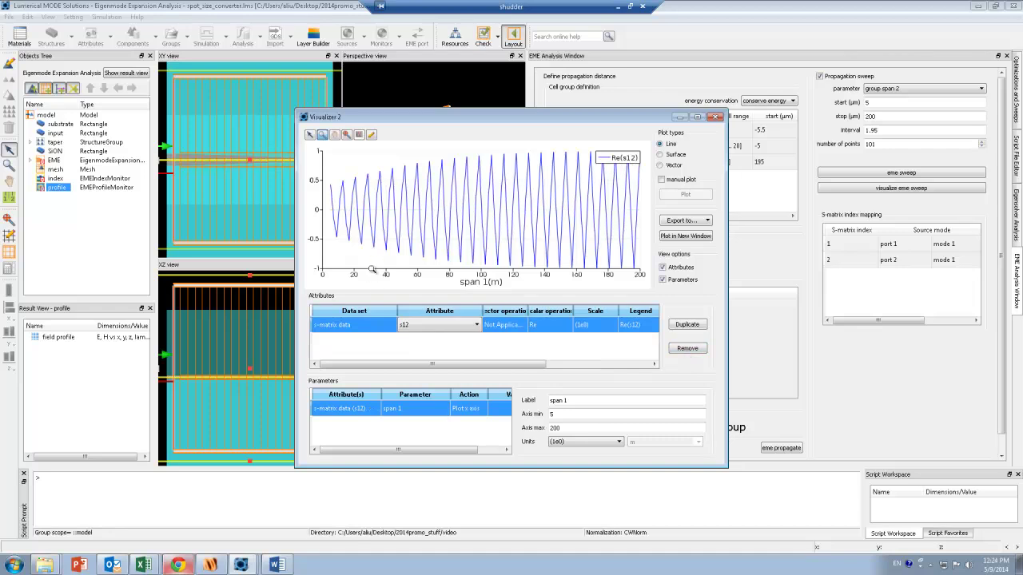
pyautogui.click(562, 330)
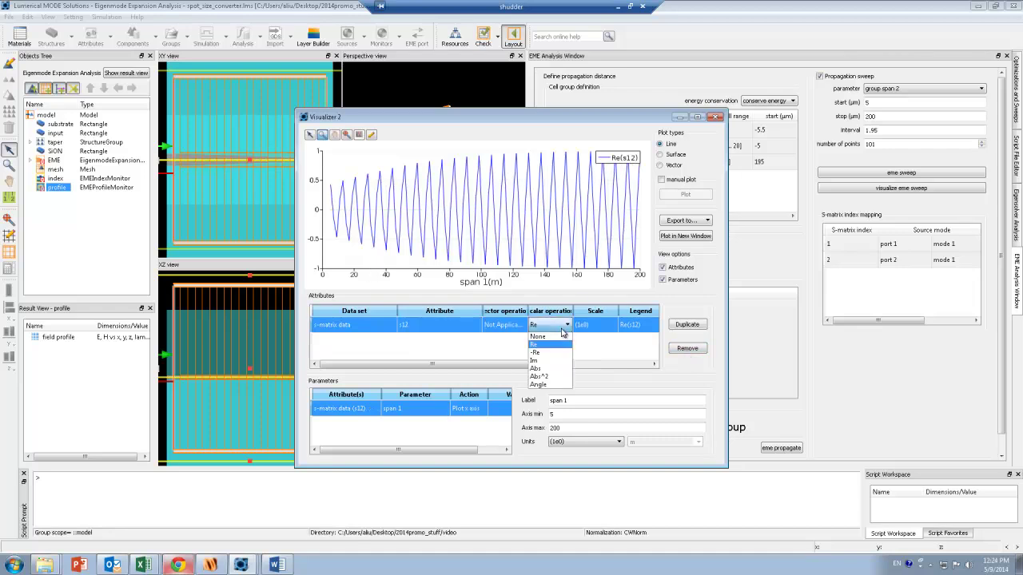
pyautogui.click(563, 376)
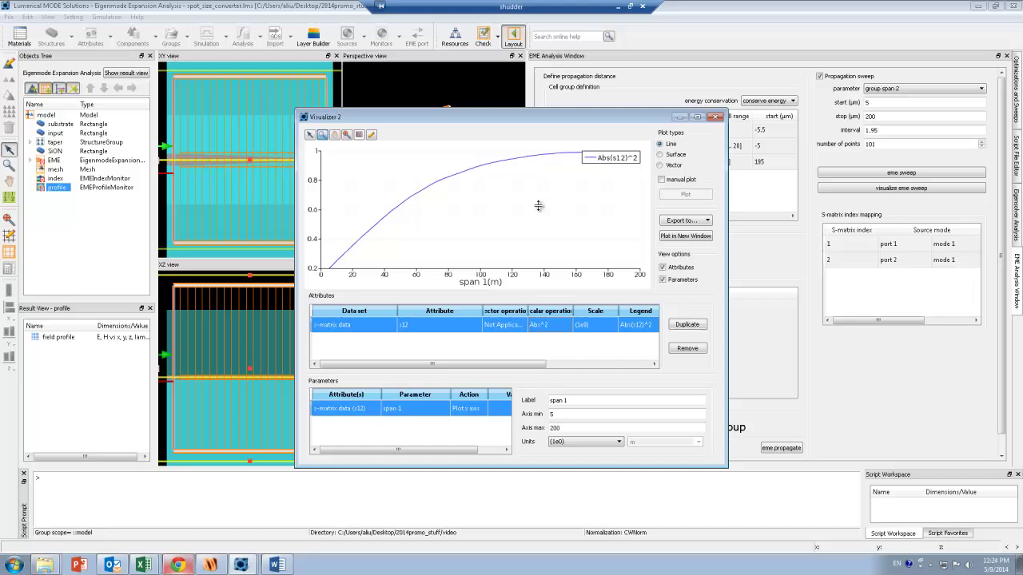
pyautogui.moveTo(621, 160); pyautogui.dragTo(612, 177)
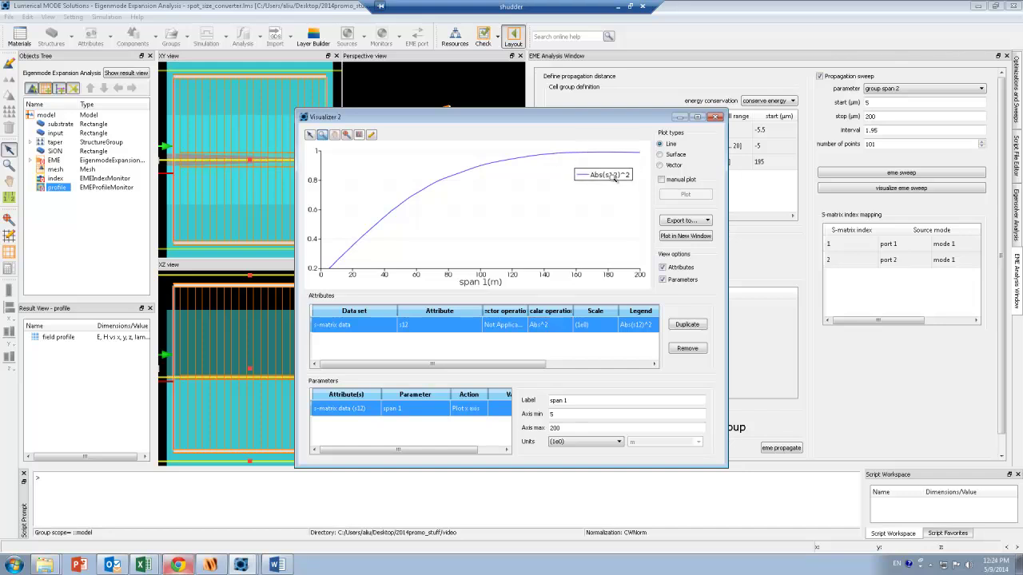